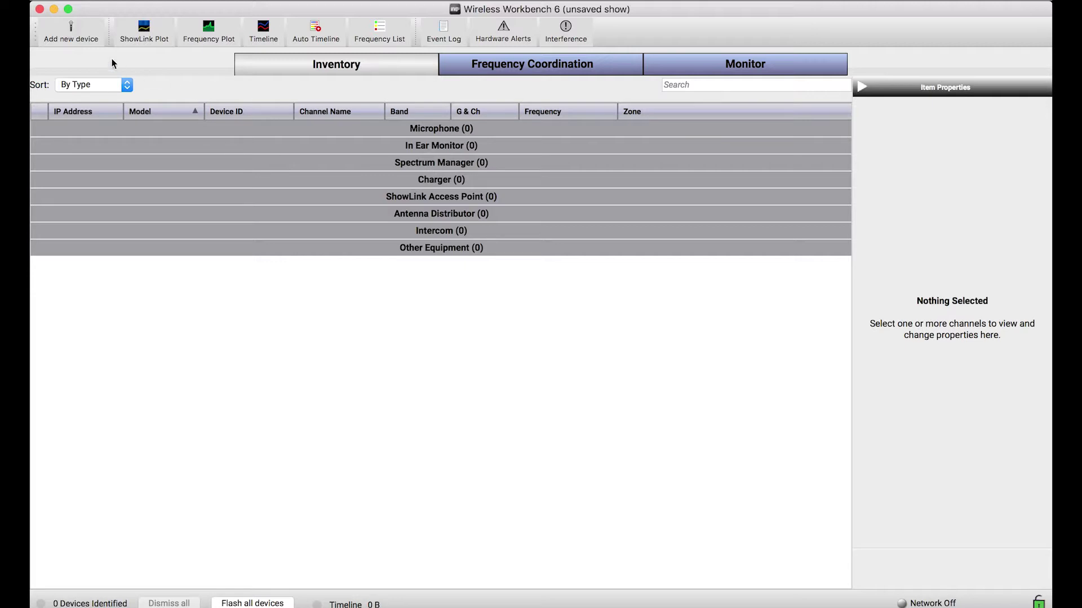
- Open the Add New Device dialog from the toolbar of the empty offline inventory
{"action": "left_click", "coordinate": [77, 42]}
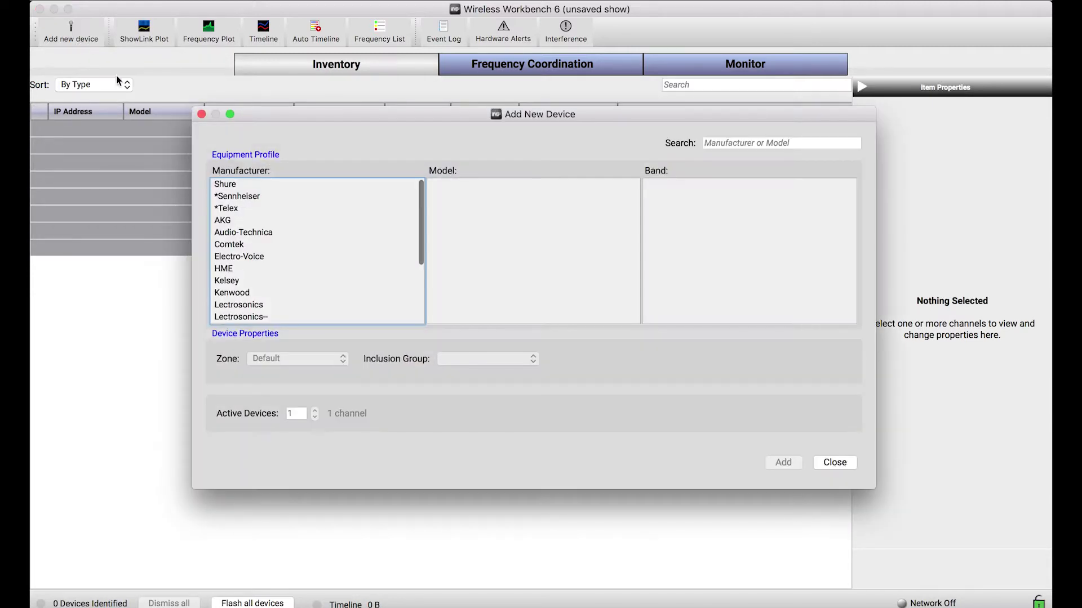
- Choose Shure as the manufacturer and browse its model list for the UR4D
{"action": "scroll", "coordinate": [307, 200], "scroll_direction": "down", "scroll_amount": 1}
{"action": "scroll", "coordinate": [307, 200], "scroll_direction": "up", "scroll_amount": 1}
{"action": "left_click", "coordinate": [252, 184]}
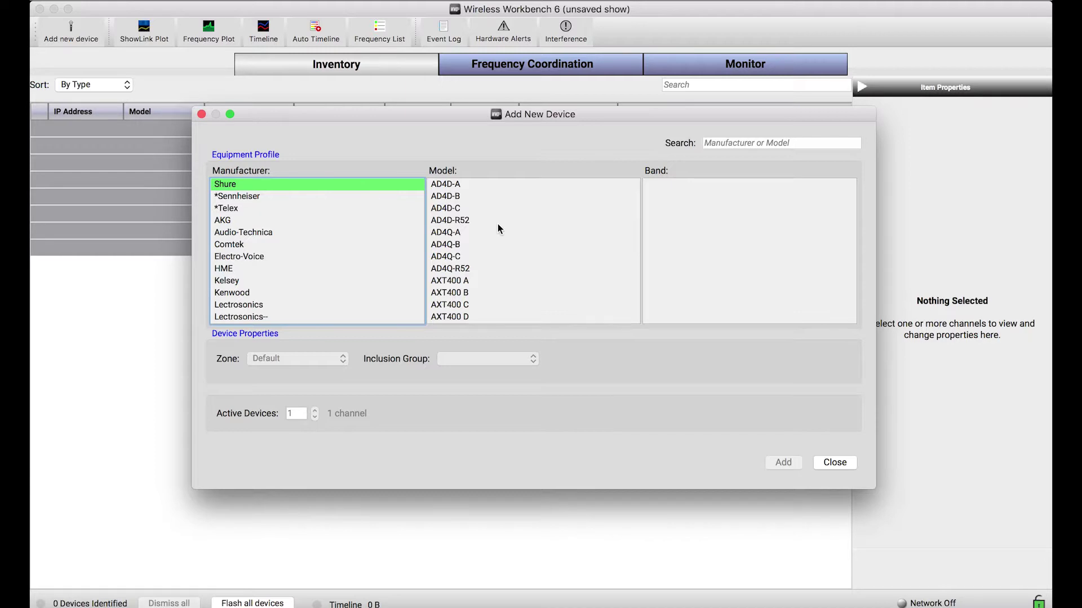
{"action": "scroll", "coordinate": [309, 279], "scroll_direction": "down", "scroll_amount": 3}
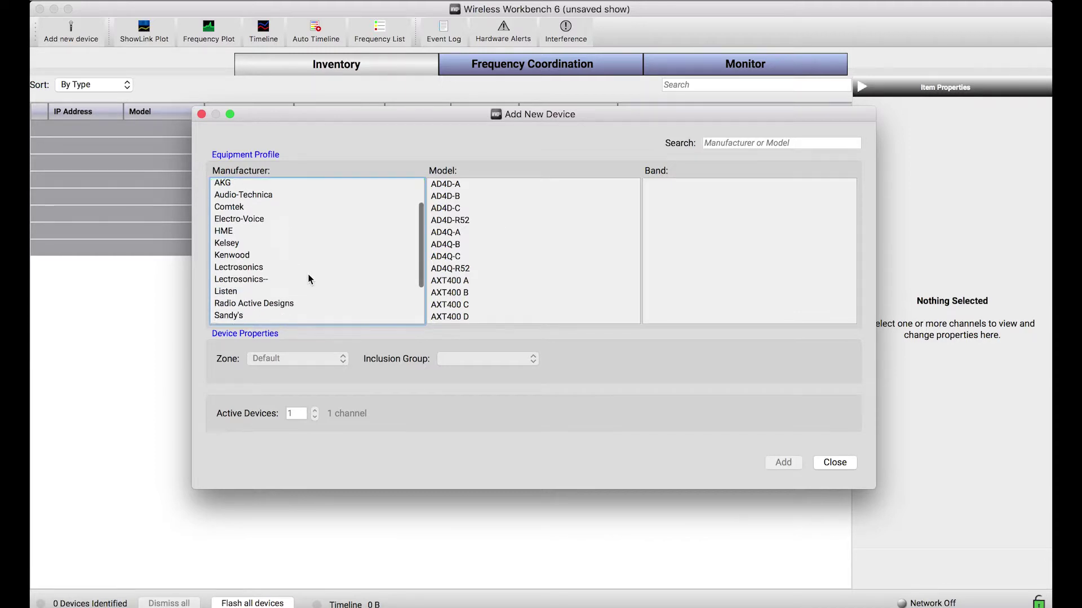
{"action": "scroll", "coordinate": [309, 279], "scroll_direction": "up", "scroll_amount": 3}
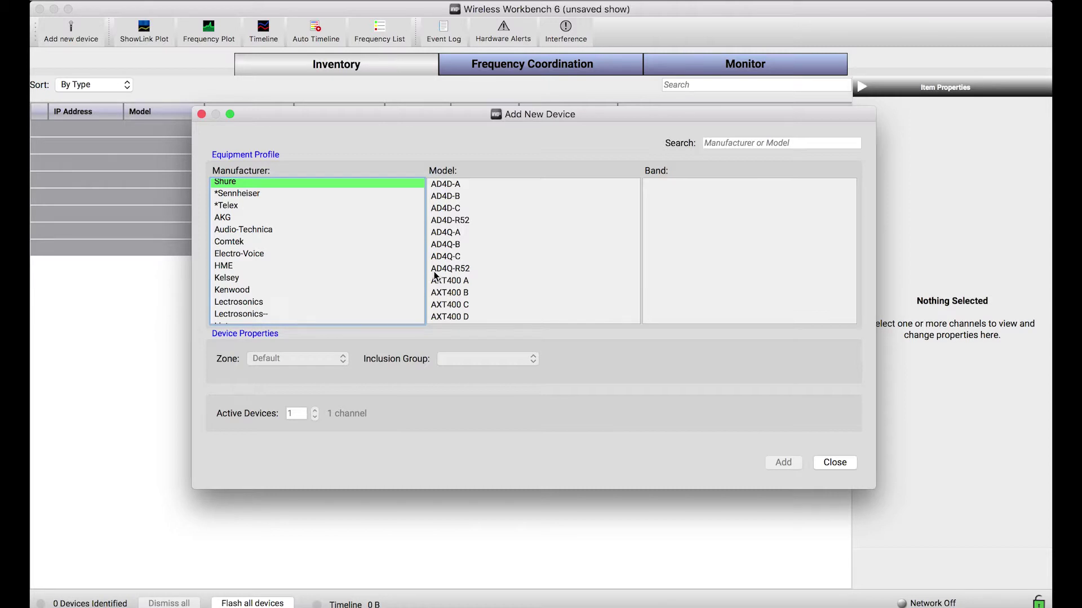
{"action": "scroll", "coordinate": [350, 257], "scroll_direction": "up", "scroll_amount": 1}
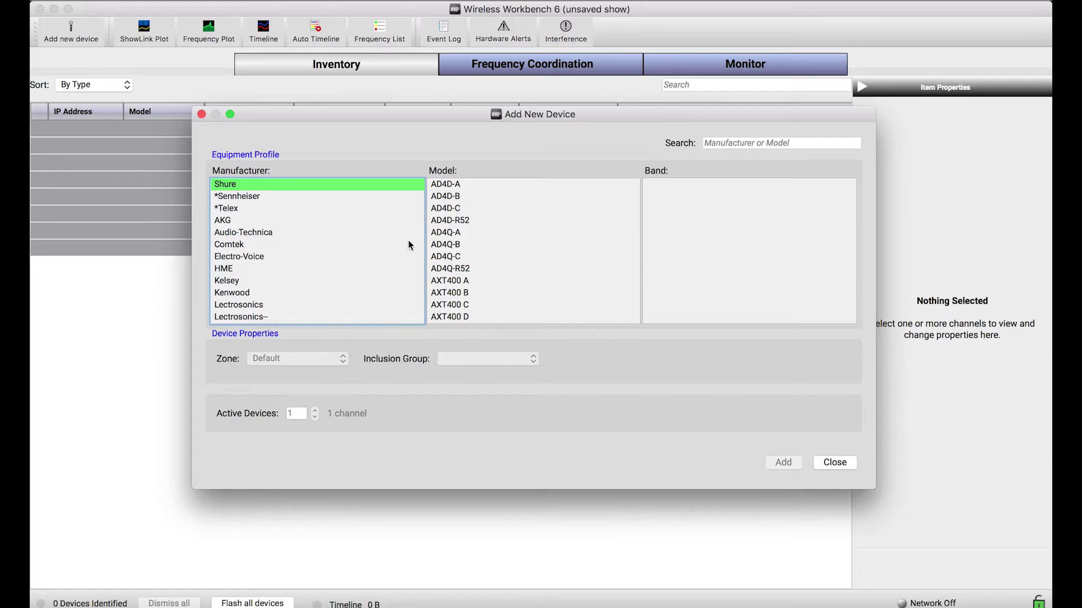
{"action": "scroll", "coordinate": [453, 233], "scroll_direction": "down", "scroll_amount": 3}
{"action": "scroll", "coordinate": [452, 233], "scroll_direction": "down", "scroll_amount": 1}
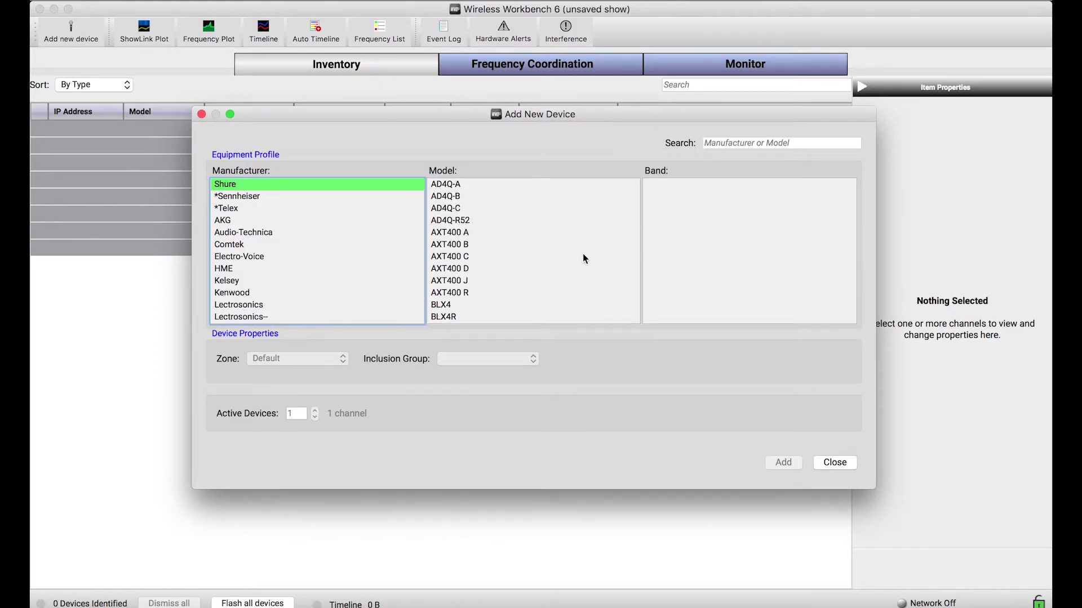
{"action": "scroll", "coordinate": [598, 259], "scroll_direction": "down", "scroll_amount": 3}
{"action": "scroll", "coordinate": [598, 259], "scroll_direction": "up", "scroll_amount": 2}
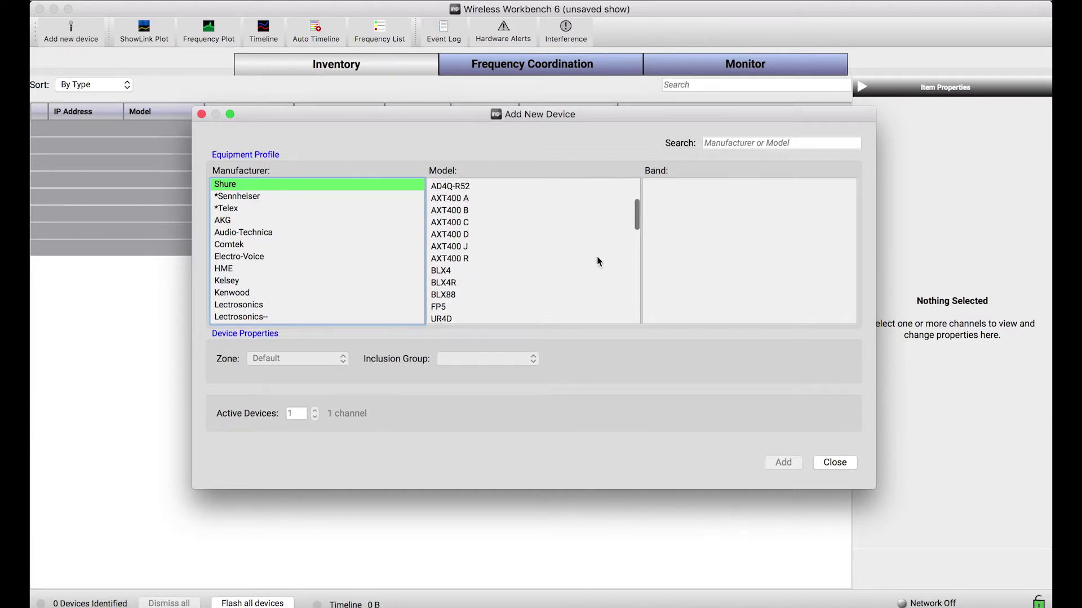
{"action": "scroll", "coordinate": [596, 255], "scroll_direction": "down", "scroll_amount": 3}
- Add three Shure UR4D receivers on band G1
{"action": "left_click", "coordinate": [596, 255]}
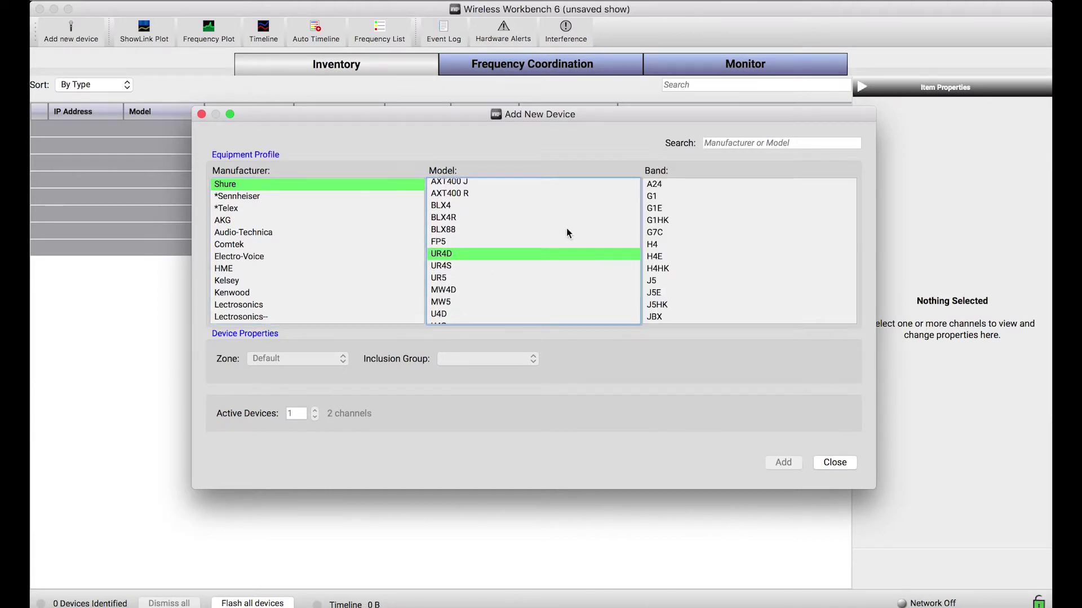
{"action": "left_click", "coordinate": [678, 198]}
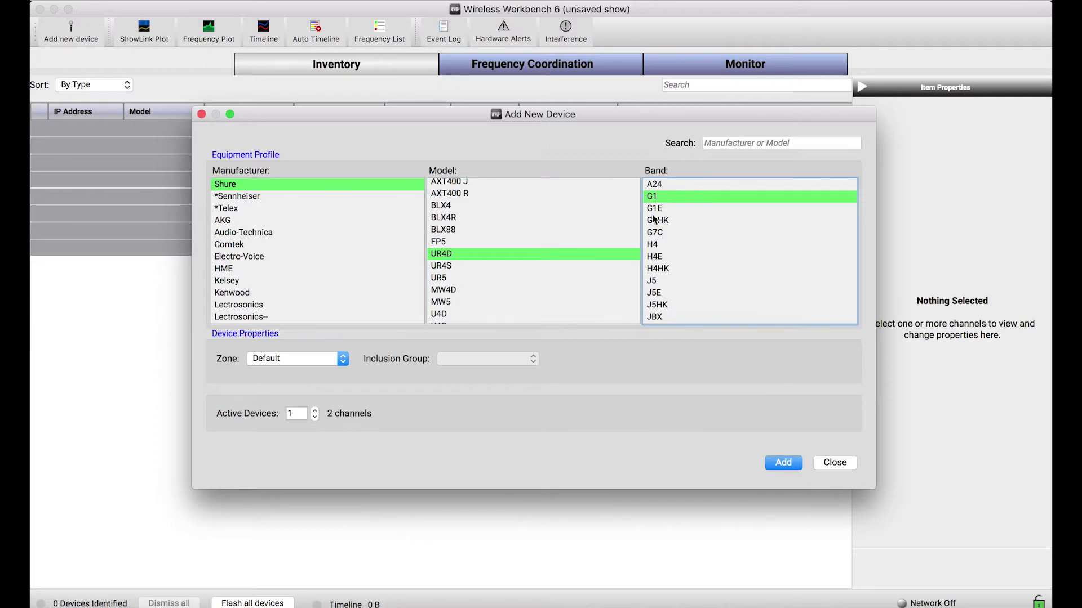
{"action": "left_click", "coordinate": [314, 410]}
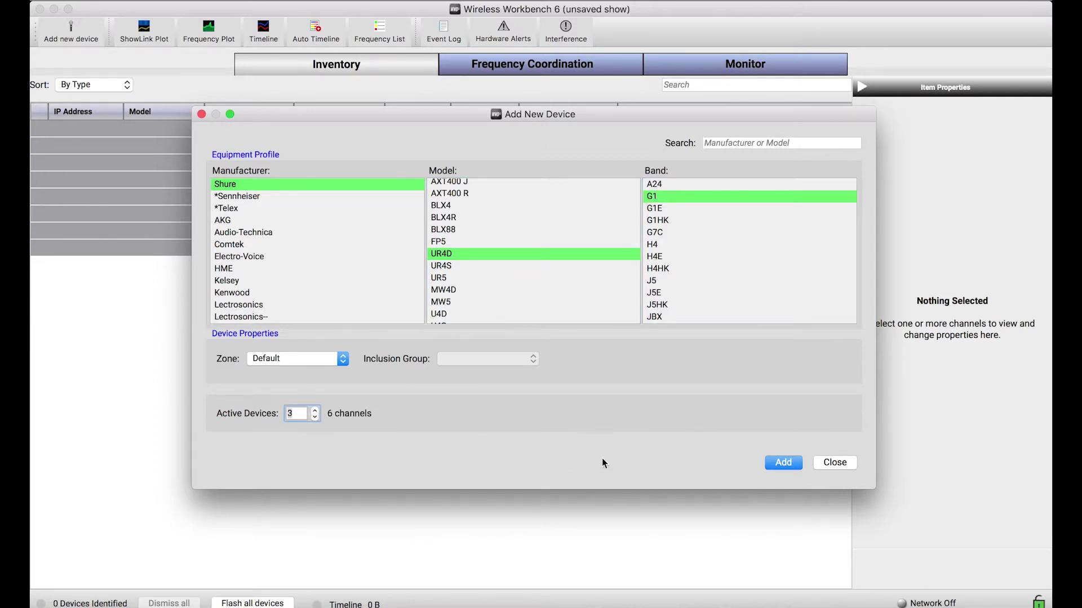
{"action": "left_click", "coordinate": [785, 462]}
- Add two more UR4D receivers on band H4
{"action": "left_click", "coordinate": [667, 244]}
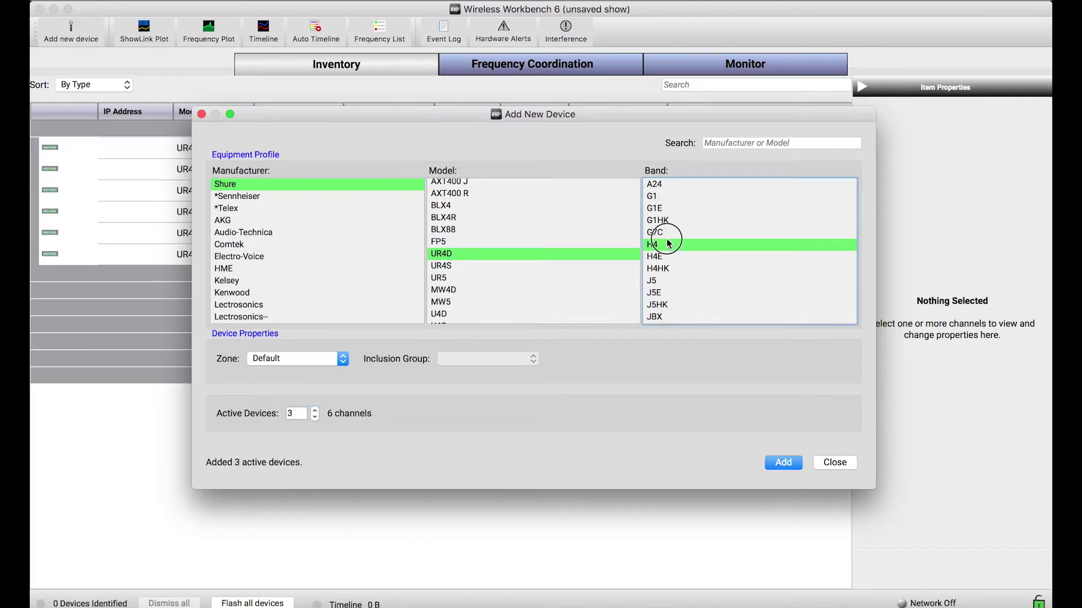
{"action": "left_click", "coordinate": [314, 418]}
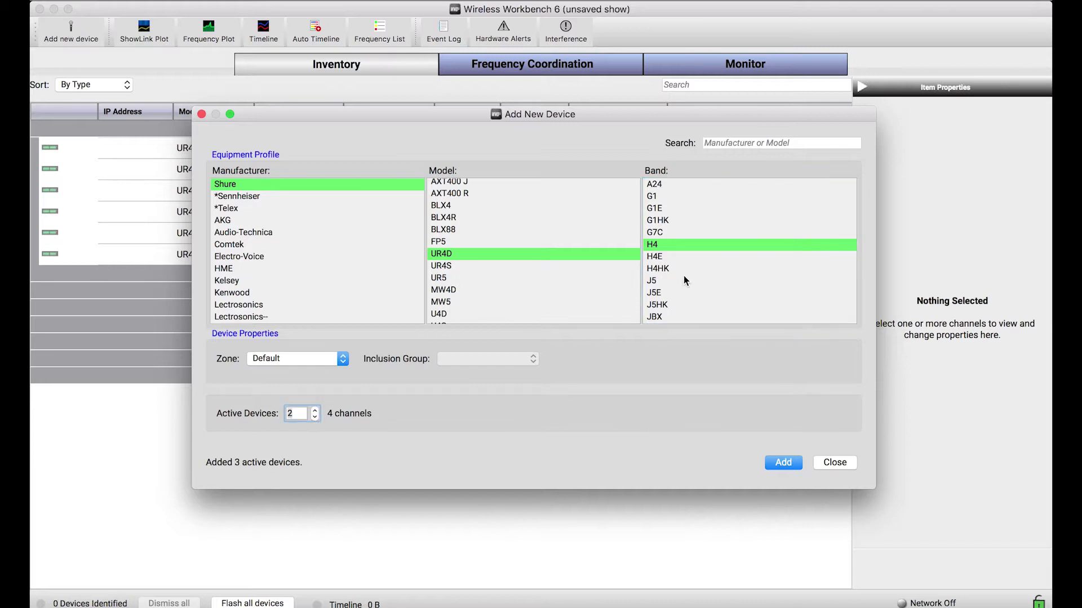
{"action": "left_click", "coordinate": [783, 462]}
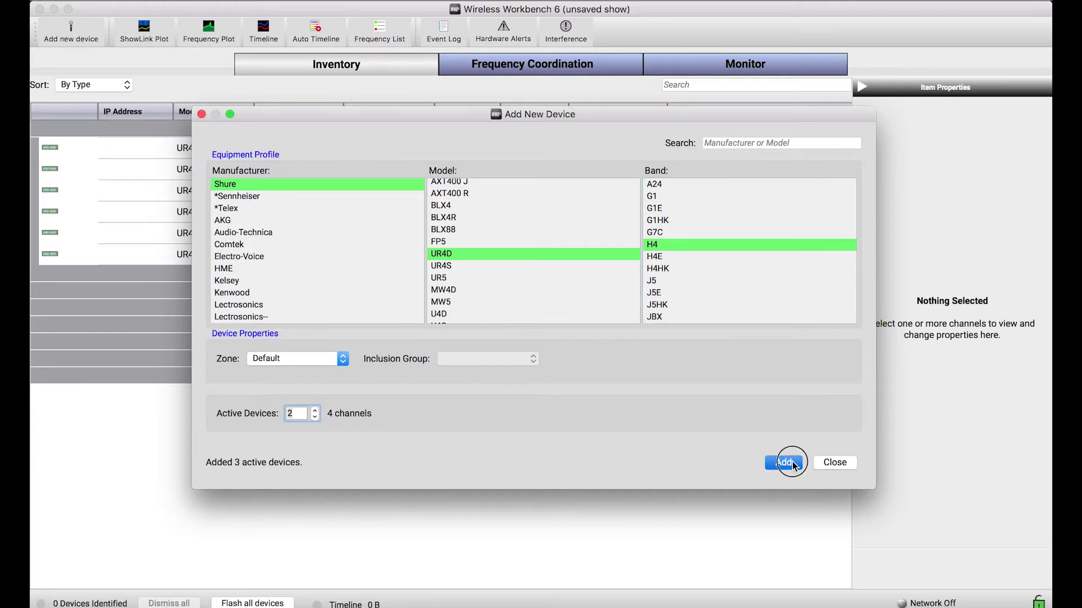
{"action": "left_click_drag", "start_coordinate": [319, 117], "coordinate": [443, 225]}
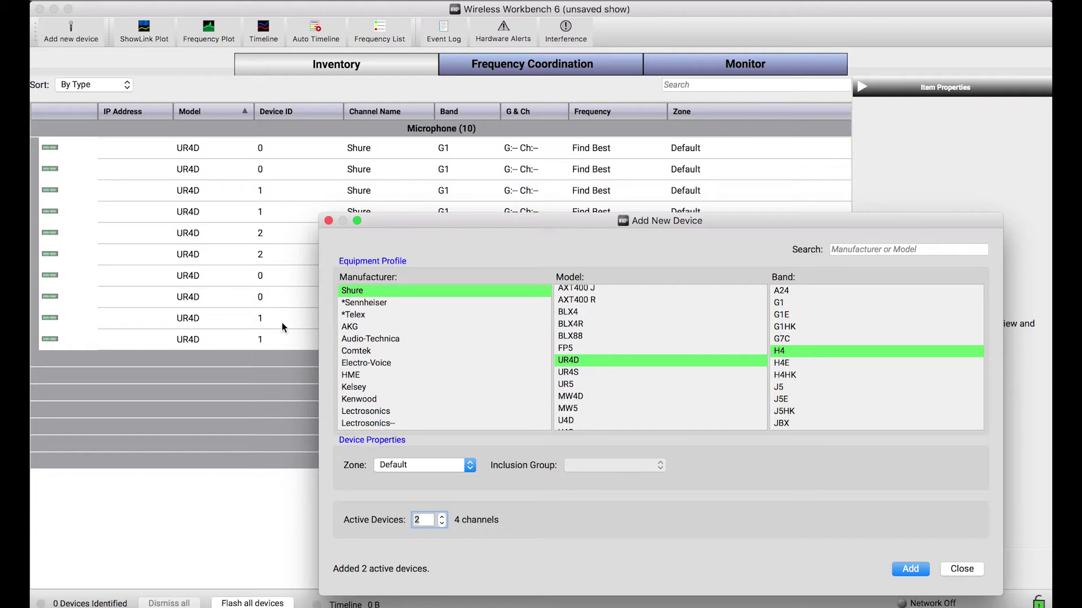
- Add two Shure PSM1000 in-ear monitor units on band G10
{"action": "left_click_drag", "start_coordinate": [416, 213], "coordinate": [365, 101]}
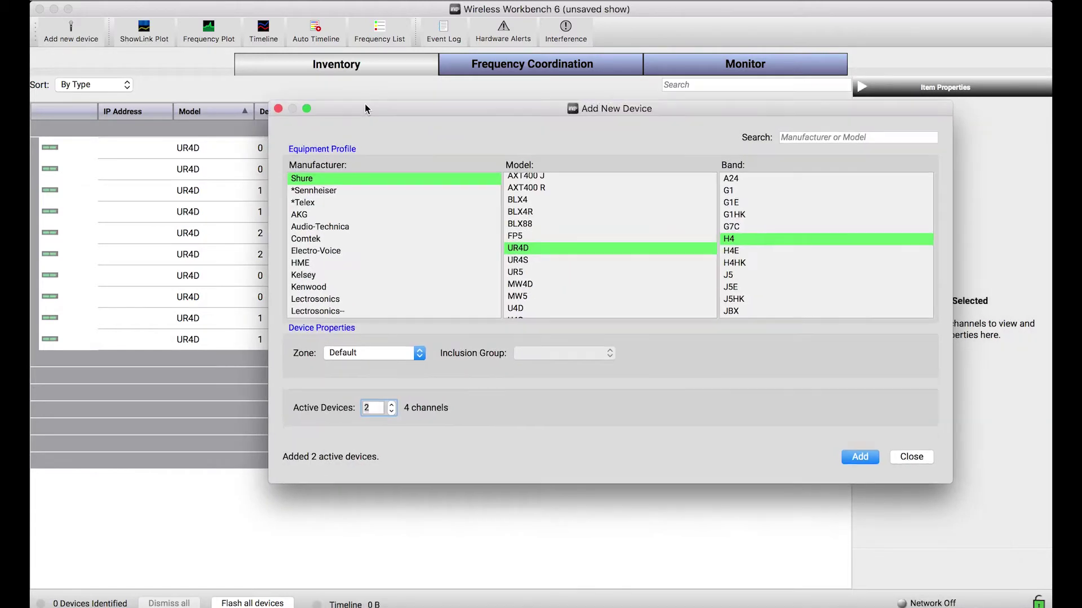
{"action": "scroll", "coordinate": [391, 265], "scroll_direction": "down", "scroll_amount": 1}
{"action": "scroll", "coordinate": [542, 255], "scroll_direction": "down", "scroll_amount": 10}
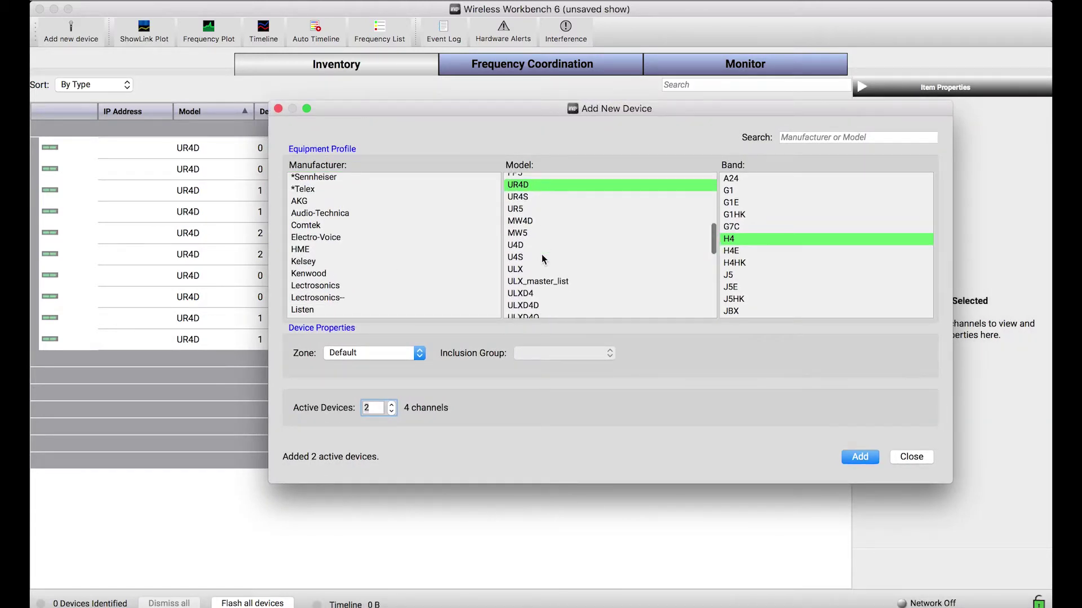
{"action": "left_click", "coordinate": [567, 245]}
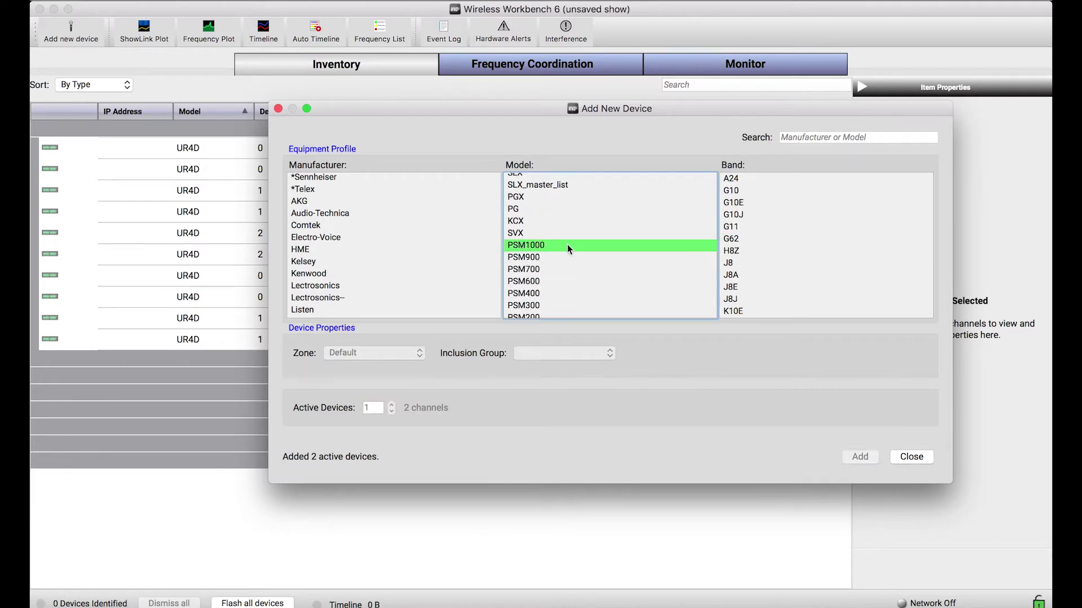
{"action": "left_click", "coordinate": [732, 191]}
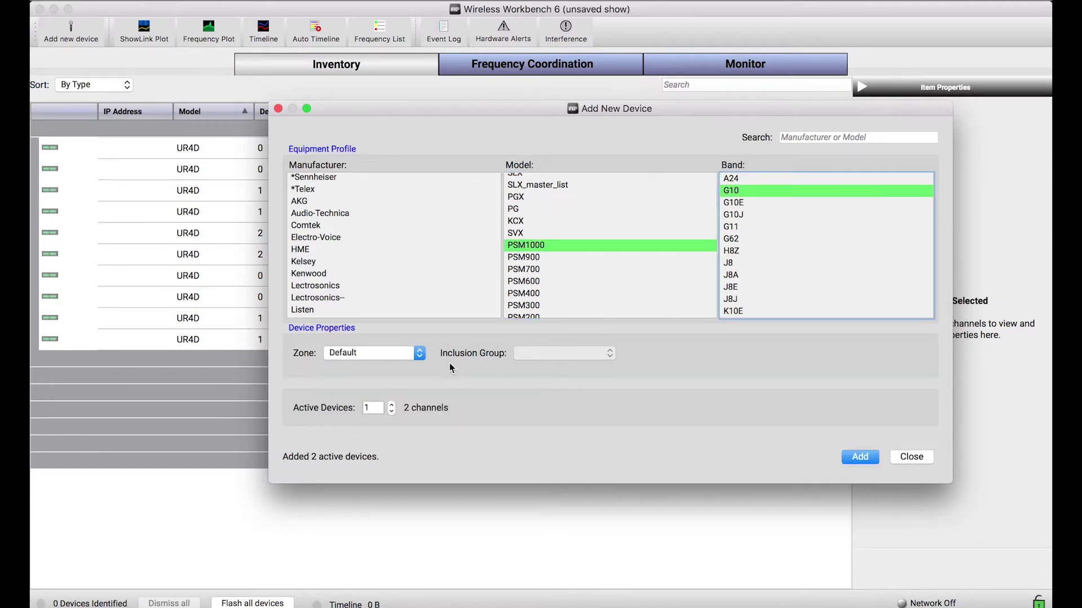
{"action": "left_click", "coordinate": [392, 405]}
{"action": "left_click", "coordinate": [854, 457]}
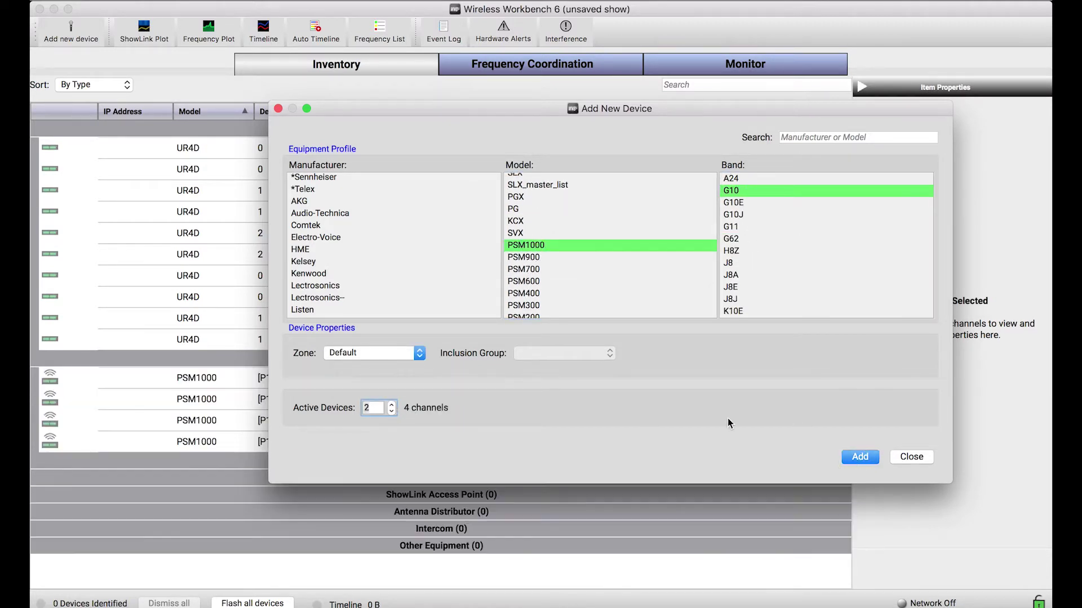
- Add four Sennheiser EW 500 G3 devices on band B and close the dialog
{"action": "scroll", "coordinate": [439, 276], "scroll_direction": "down", "scroll_amount": 5}
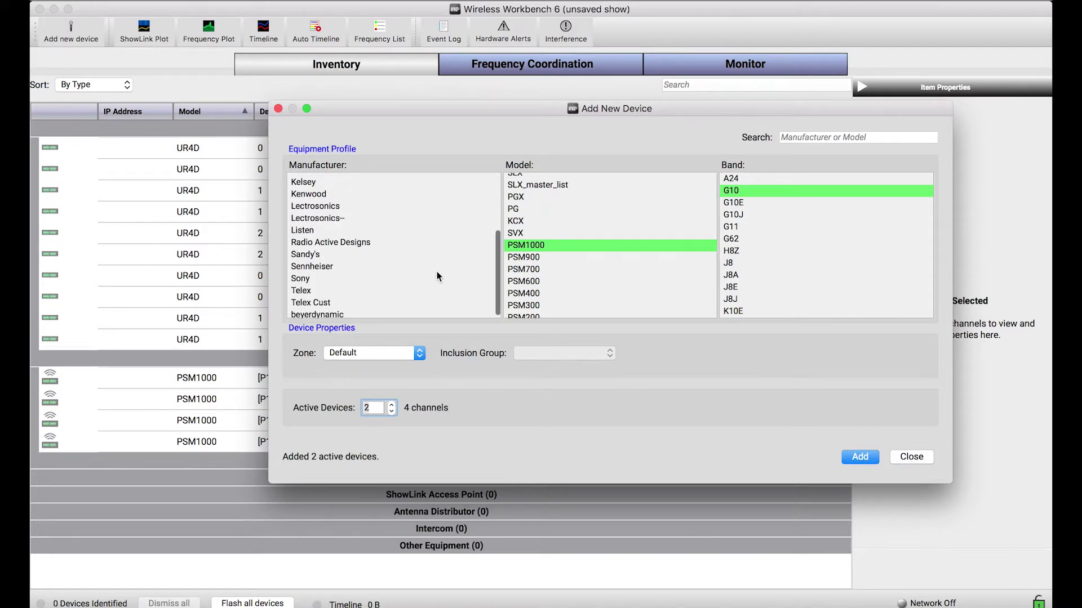
{"action": "scroll", "coordinate": [438, 276], "scroll_direction": "up", "scroll_amount": 5}
{"action": "scroll", "coordinate": [439, 276], "scroll_direction": "down", "scroll_amount": 3}
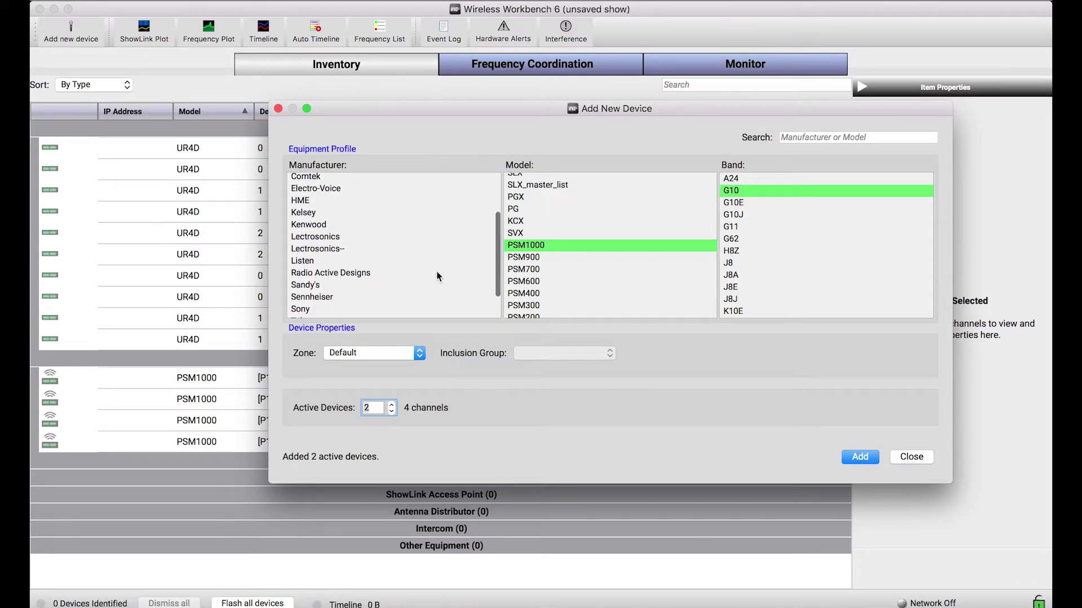
{"action": "left_click", "coordinate": [380, 293]}
{"action": "scroll", "coordinate": [594, 278], "scroll_direction": "down", "scroll_amount": 2}
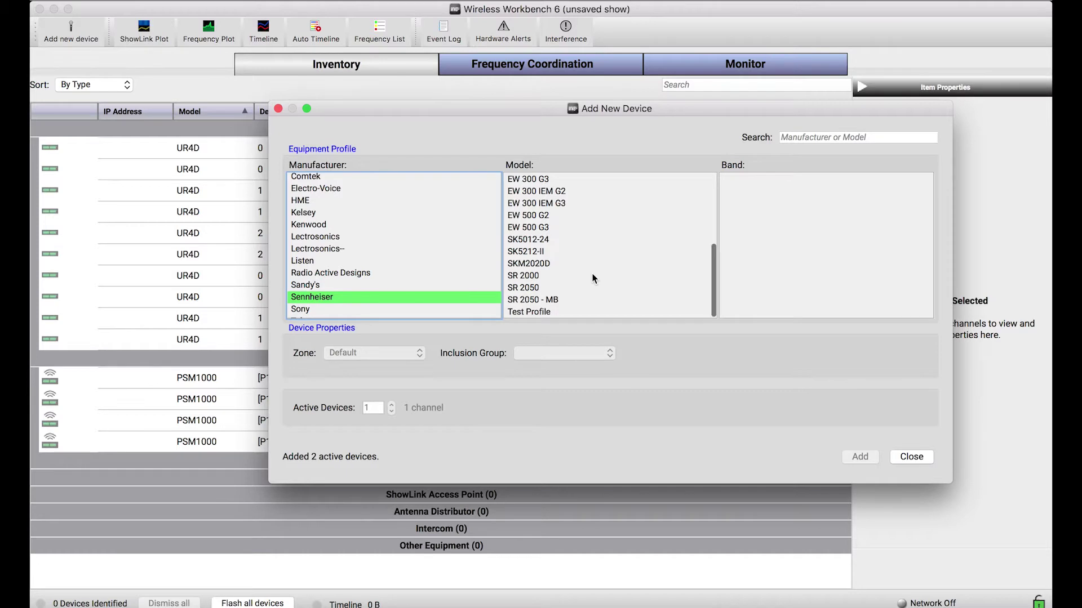
{"action": "scroll", "coordinate": [578, 233], "scroll_direction": "down", "scroll_amount": 2}
{"action": "left_click", "coordinate": [580, 230]}
{"action": "scroll", "coordinate": [582, 232], "scroll_direction": "up", "scroll_amount": 2}
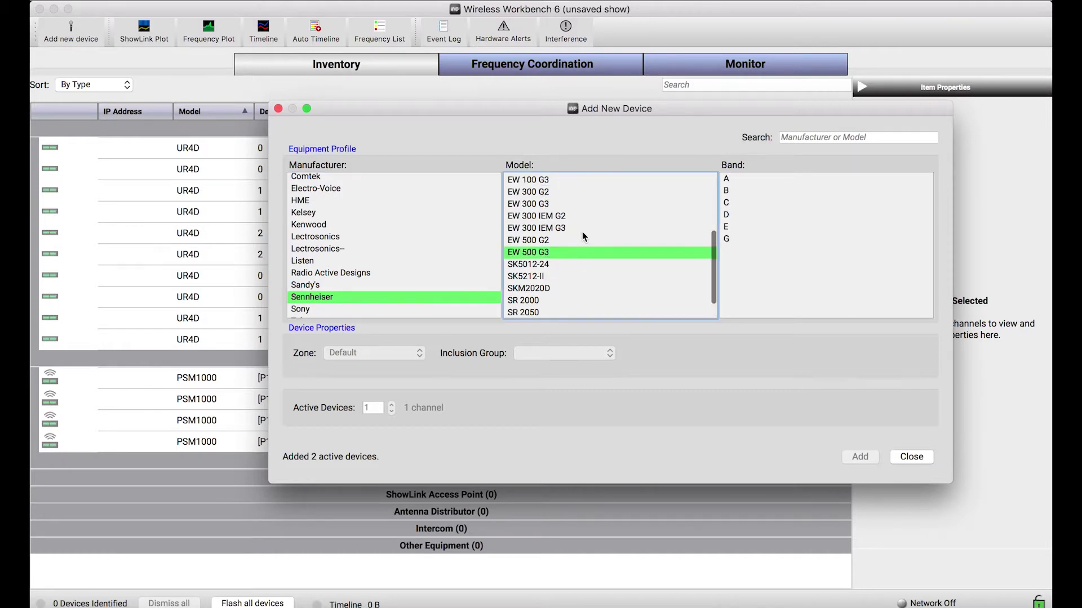
{"action": "left_click", "coordinate": [741, 190]}
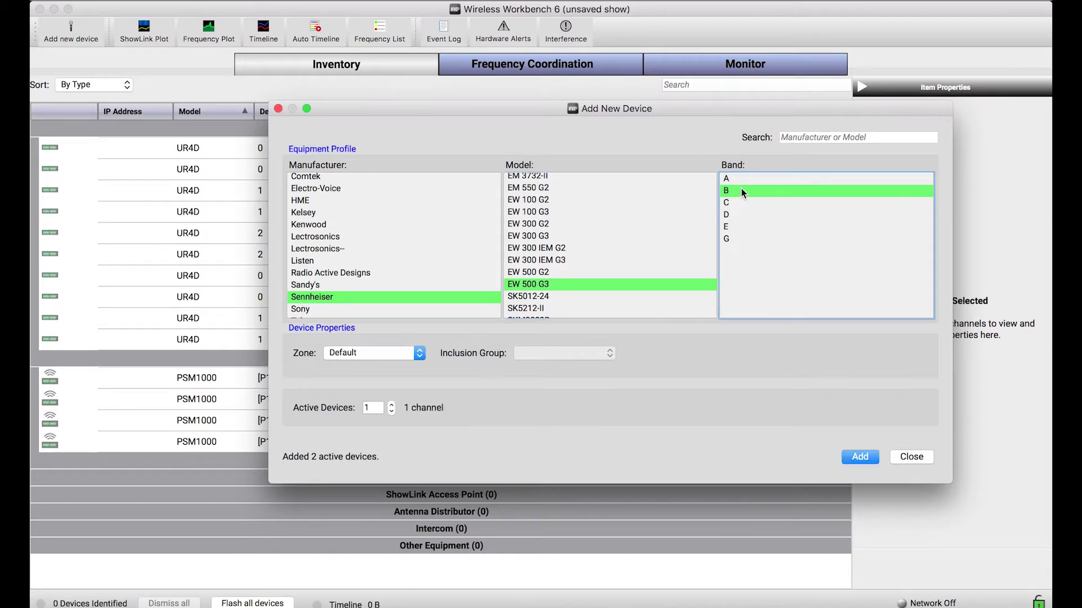
{"action": "left_click", "coordinate": [392, 404]}
{"action": "left_click", "coordinate": [392, 404]}
{"action": "left_click", "coordinate": [391, 404]}
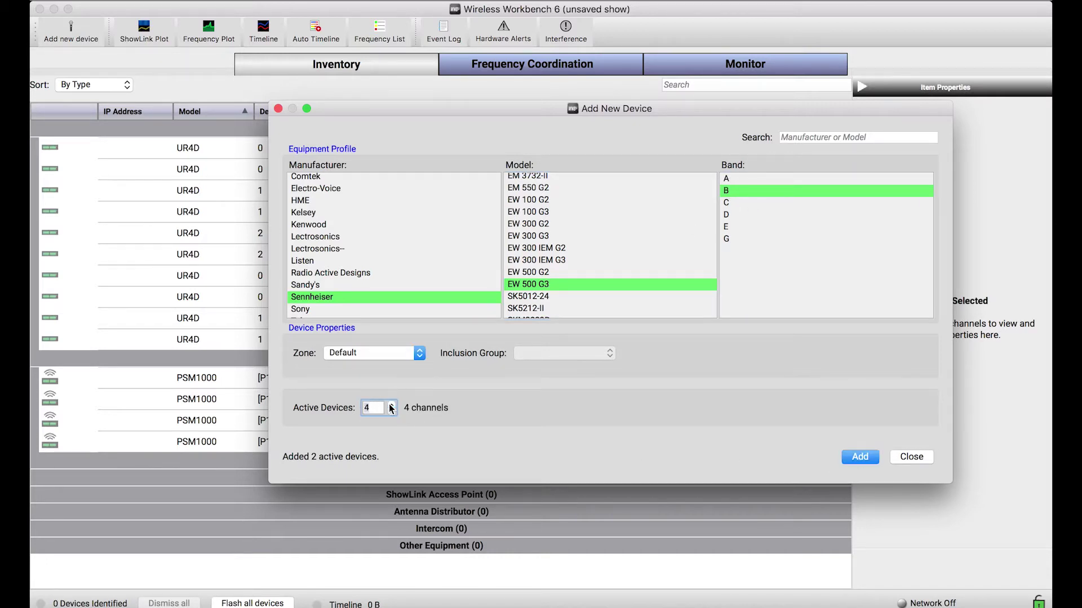
{"action": "left_click", "coordinate": [860, 457]}
{"action": "left_click", "coordinate": [911, 457]}
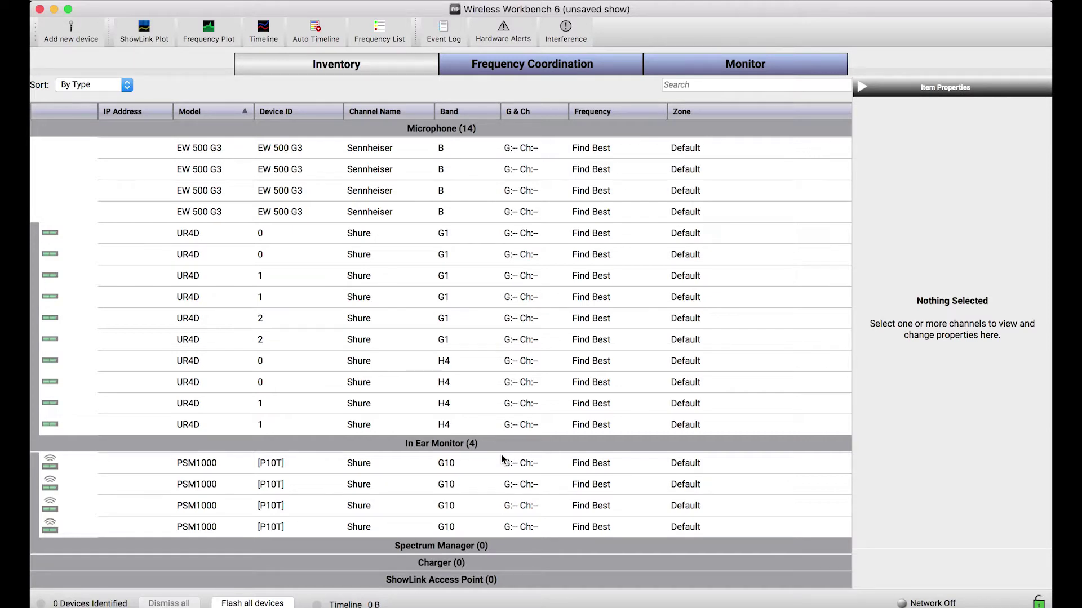
- Begin editing the Channel Name of the first UR4D G1 channel
{"action": "double_click", "coordinate": [365, 234]}
- Name the first two UR4D channels CH1 and CH2
{"action": "type", "text": "CH"}
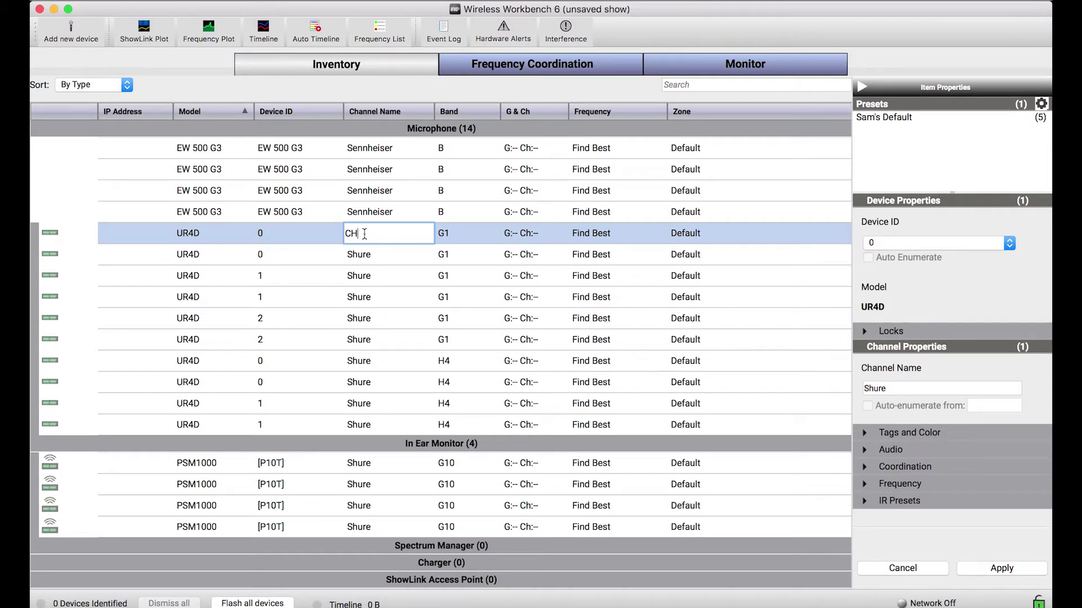
{"action": "type", "text": "1"}
{"action": "double_click", "coordinate": [369, 255]}
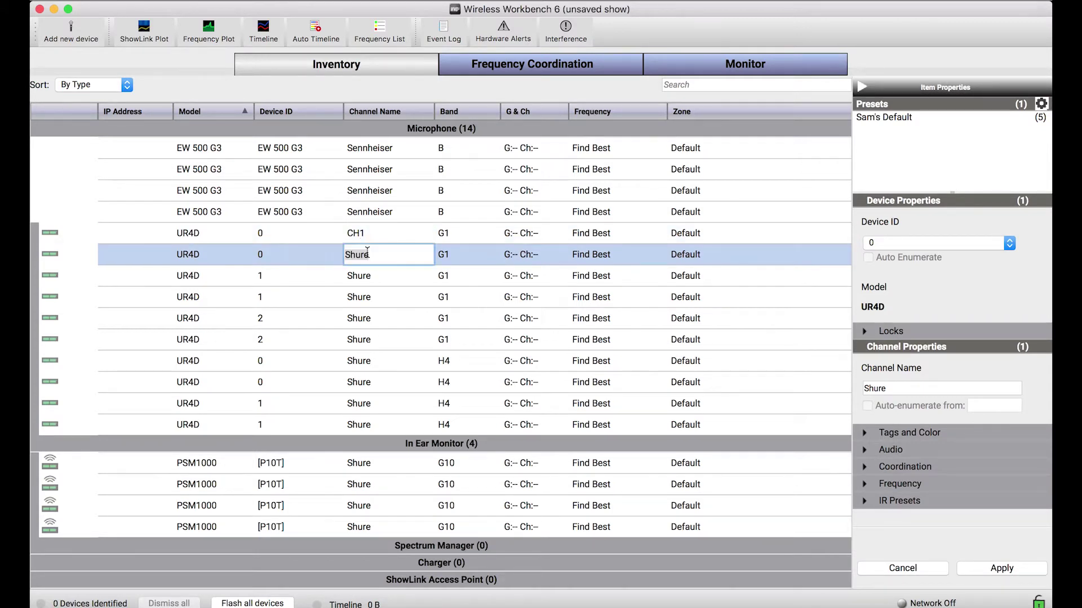
{"action": "type", "text": "CH2"}
{"action": "key", "text": "Return"}
- Name the remaining Shure channels CH with auto-enumeration starting at 3
{"action": "left_click", "coordinate": [365, 277]}
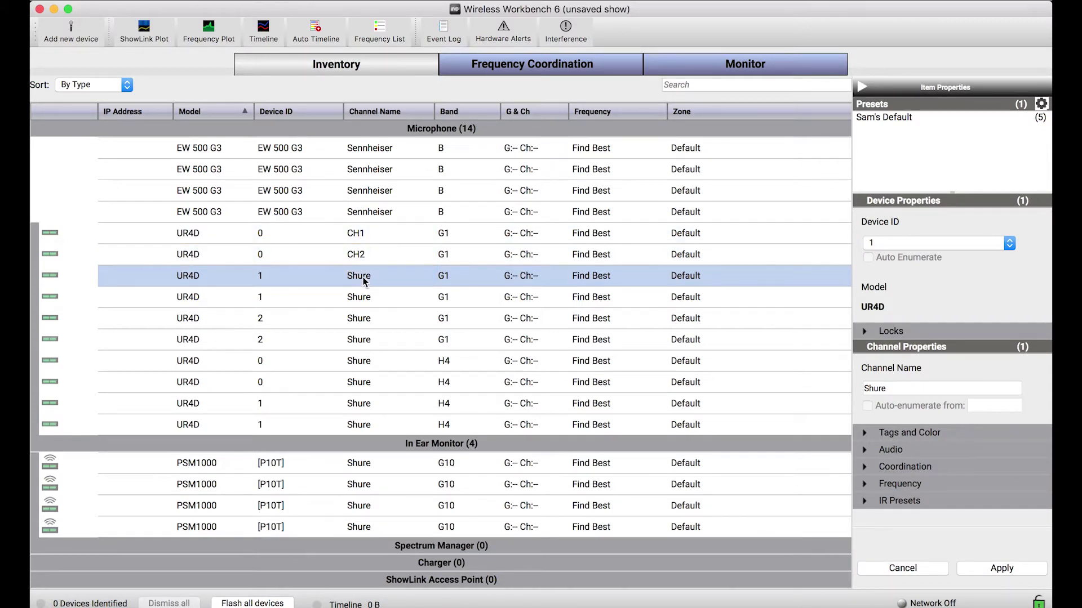
{"action": "left_click", "coordinate": [365, 420], "text": "shift"}
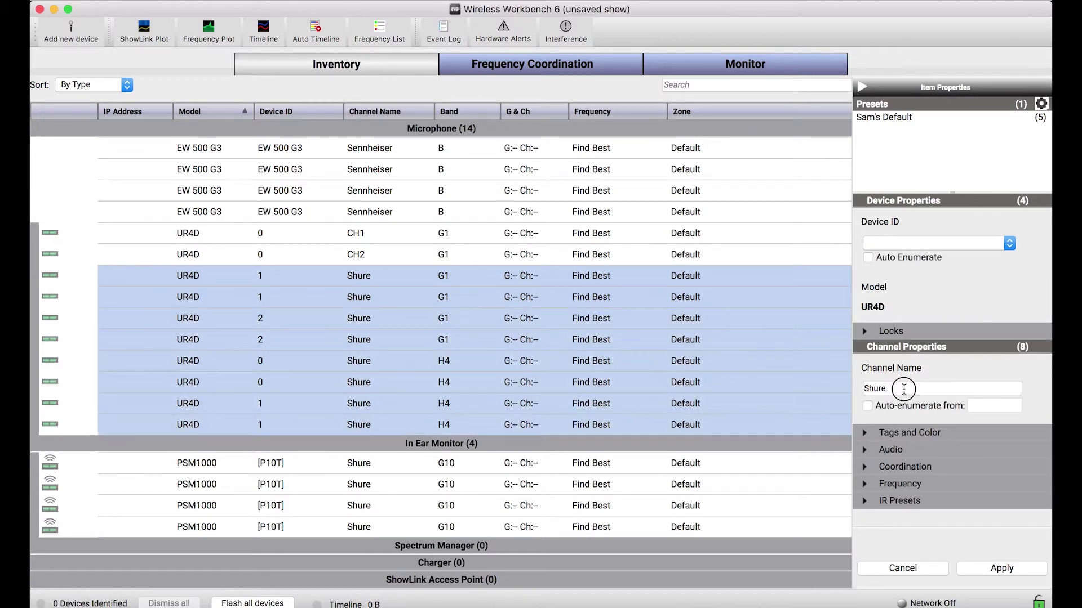
{"action": "left_click", "coordinate": [902, 388]}
{"action": "type", "text": "CH"}
{"action": "left_click", "coordinate": [868, 406]}
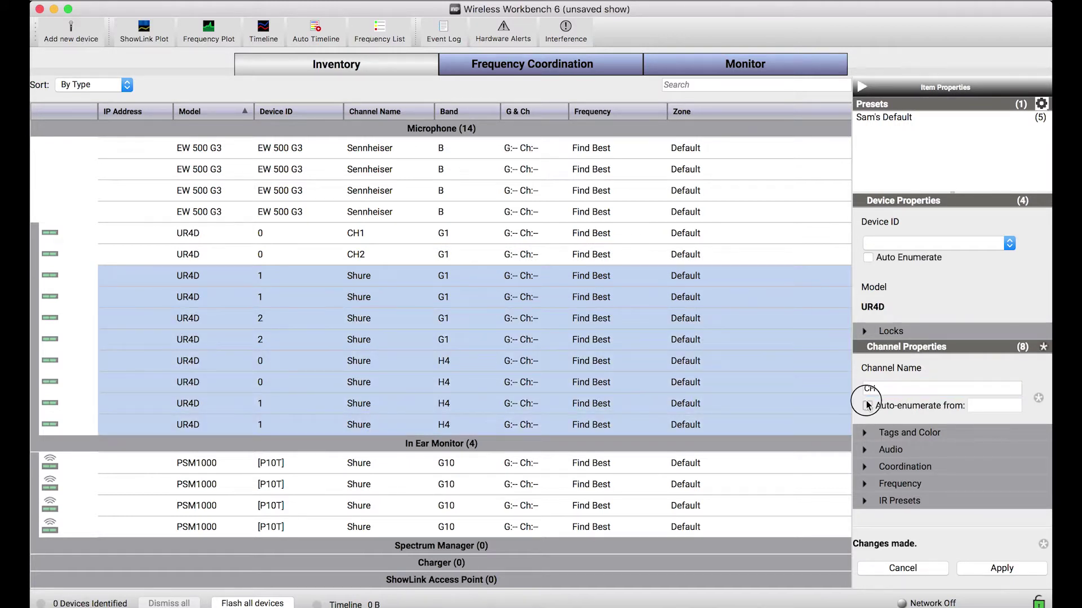
{"action": "left_click", "coordinate": [993, 406]}
{"action": "type", "text": "3"}
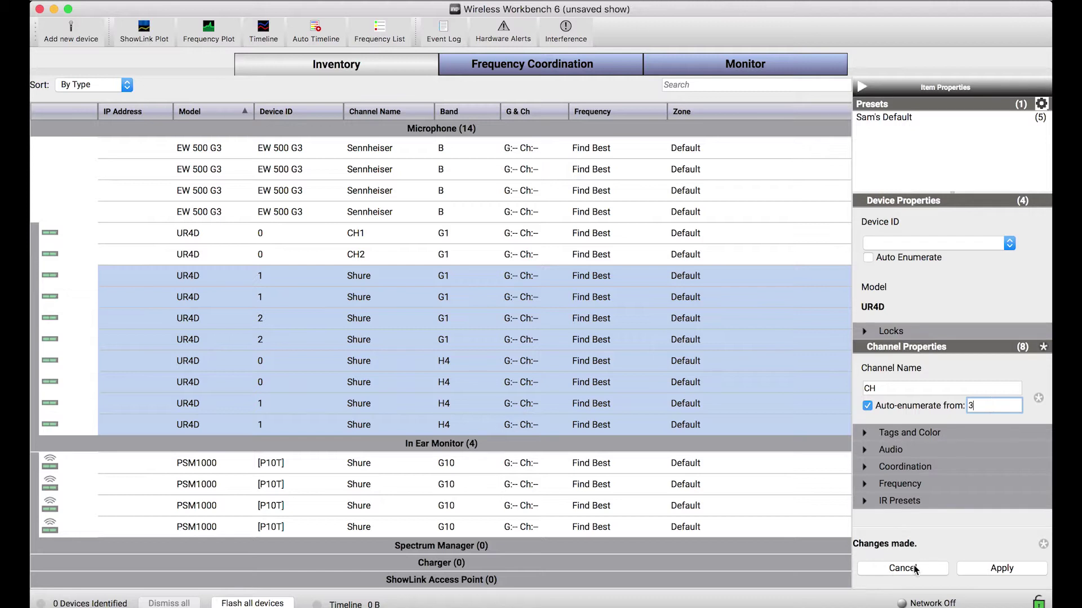
{"action": "left_click", "coordinate": [994, 569]}
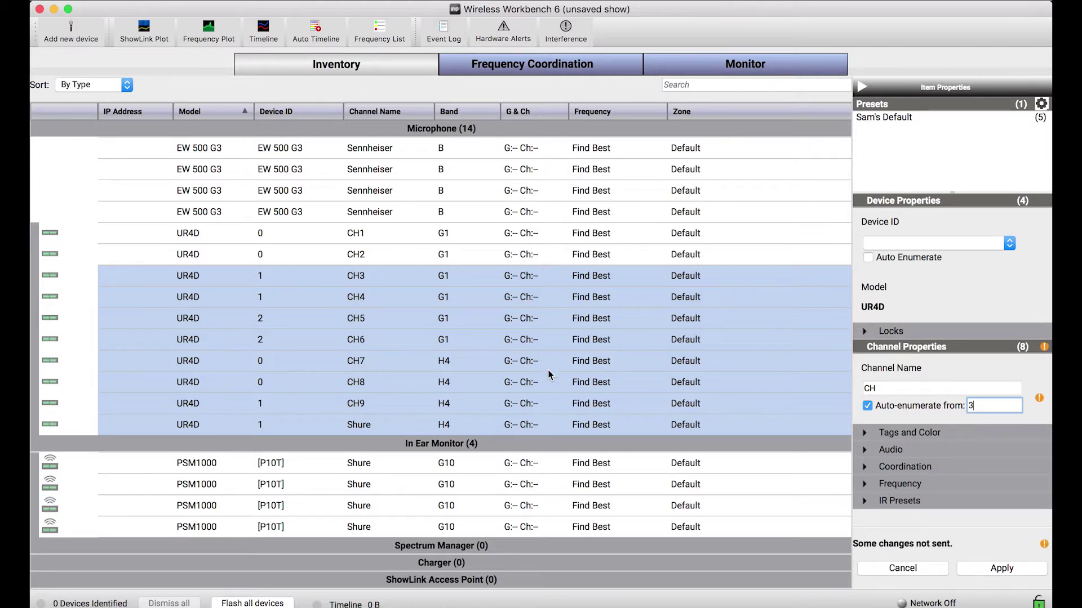
- Rename the last UR4D channel to CH10
{"action": "double_click", "coordinate": [364, 425]}
{"action": "type", "text": "CH"}
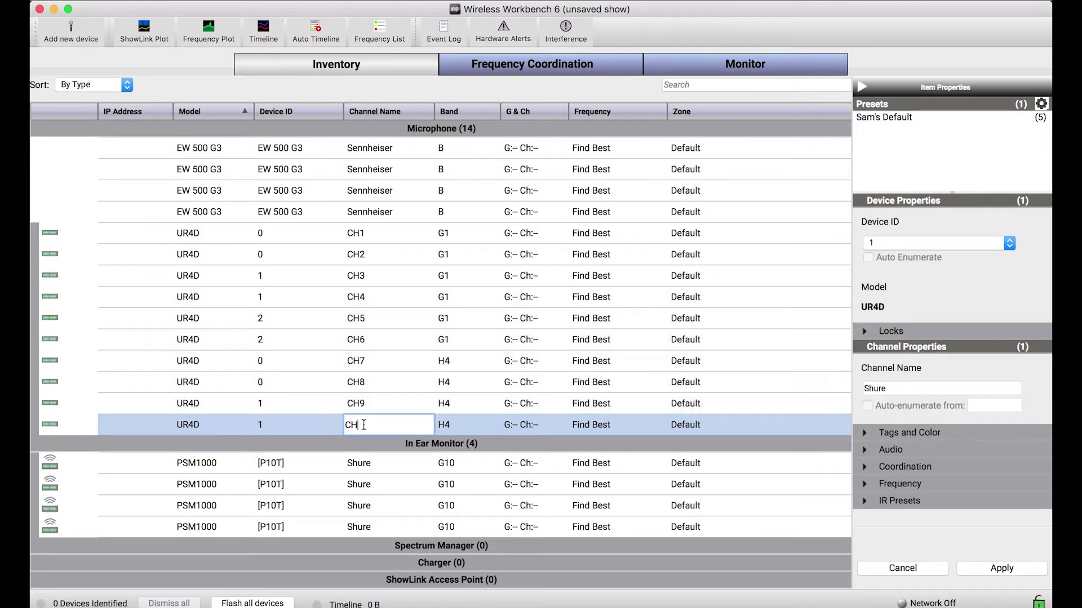
{"action": "type", "text": "10"}
{"action": "key", "text": "Return"}
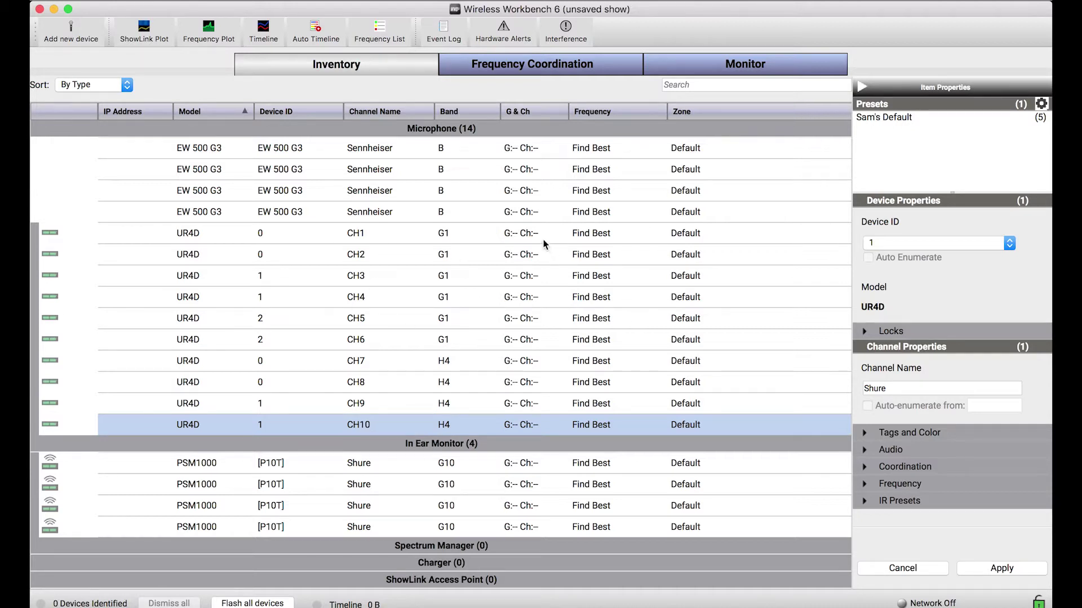
{"action": "left_click", "coordinate": [608, 237]}
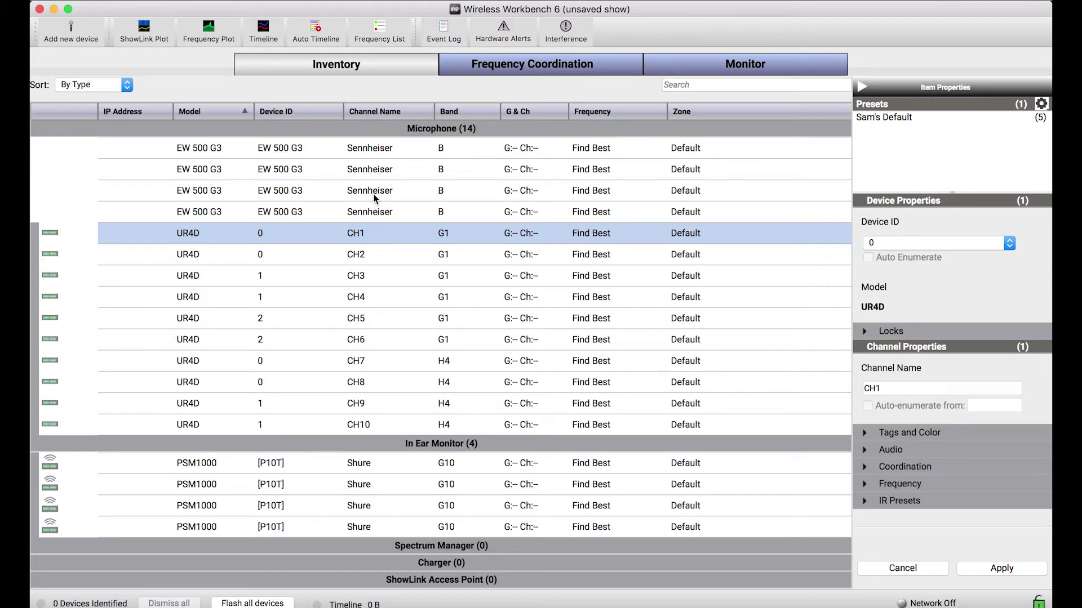
{"action": "scroll", "coordinate": [481, 288], "scroll_direction": "down", "scroll_amount": 2}
{"action": "scroll", "coordinate": [480, 288], "scroll_direction": "up", "scroll_amount": 2}
{"action": "right_click", "coordinate": [369, 238]}
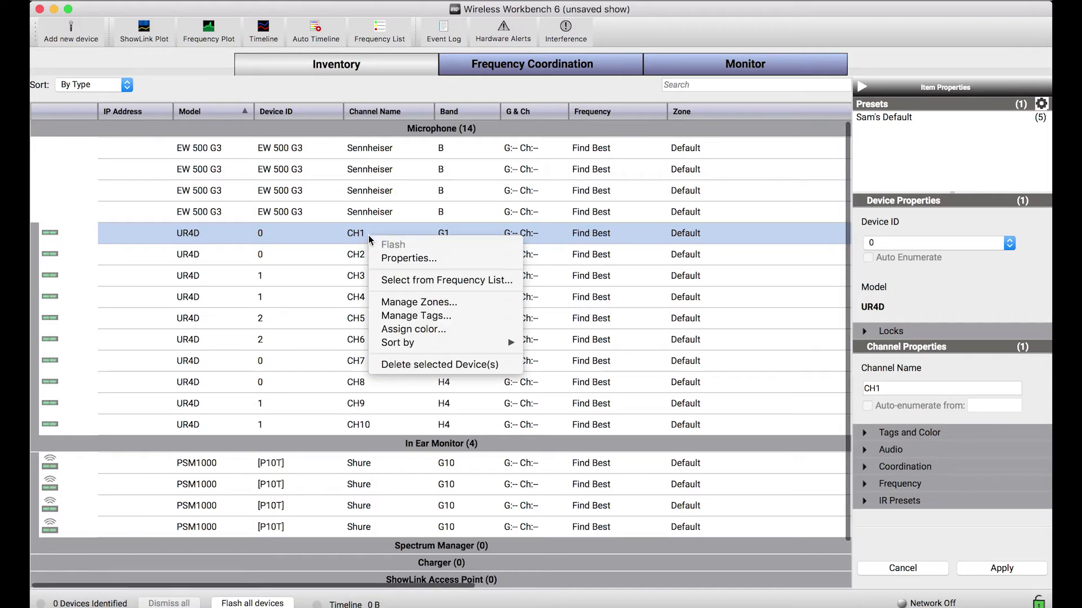
{"action": "left_click", "coordinate": [400, 259]}
{"action": "left_click", "coordinate": [424, 134]}
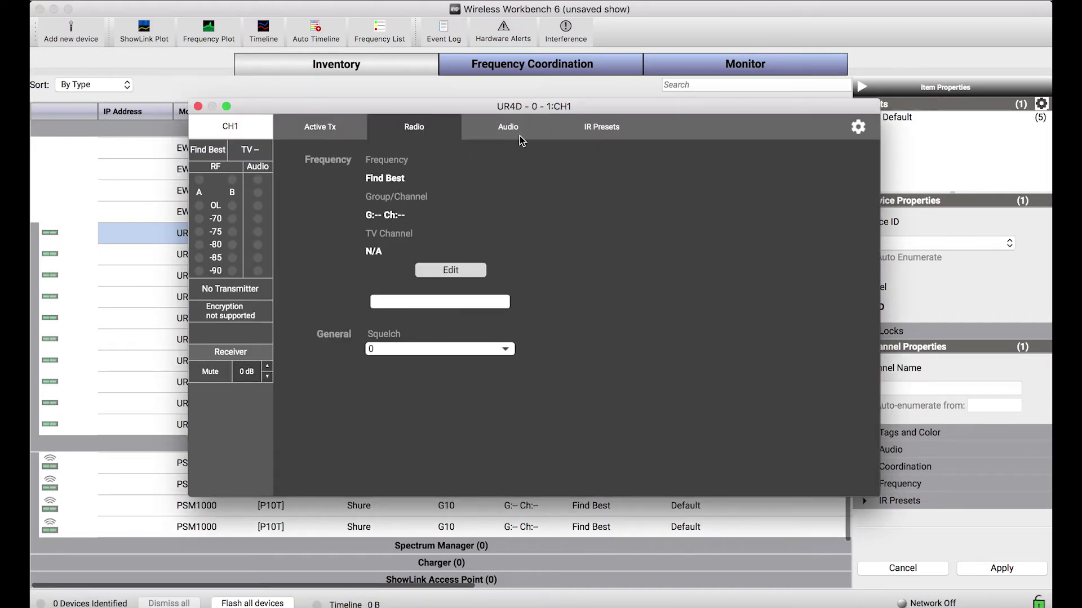
{"action": "left_click", "coordinate": [521, 138]}
{"action": "left_click", "coordinate": [592, 131]}
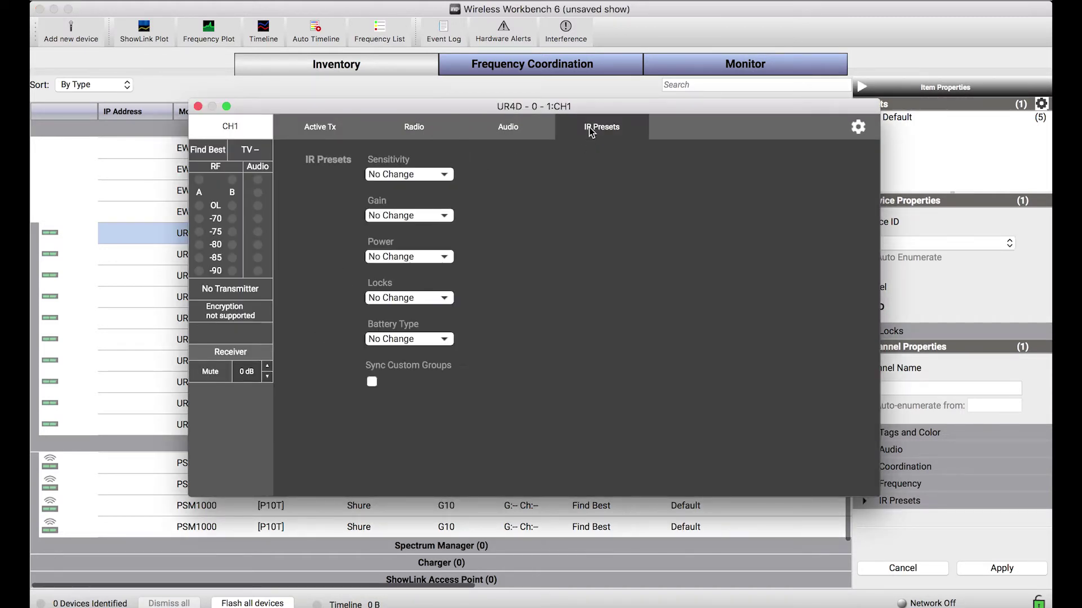
{"action": "left_click", "coordinate": [855, 131]}
{"action": "scroll", "coordinate": [648, 327], "scroll_direction": "down", "scroll_amount": 4}
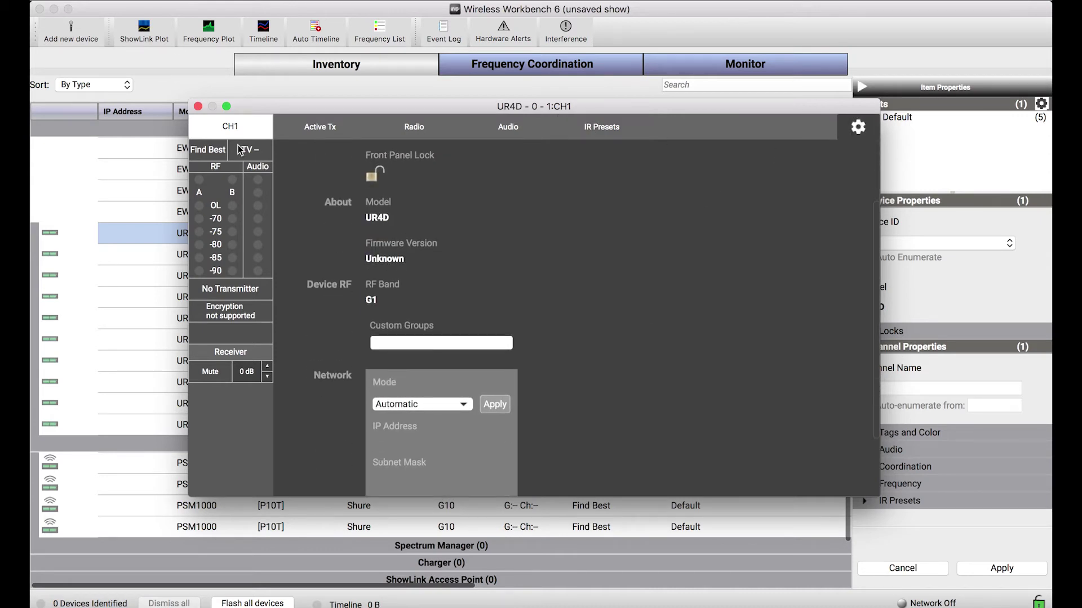
{"action": "left_click", "coordinate": [198, 107]}
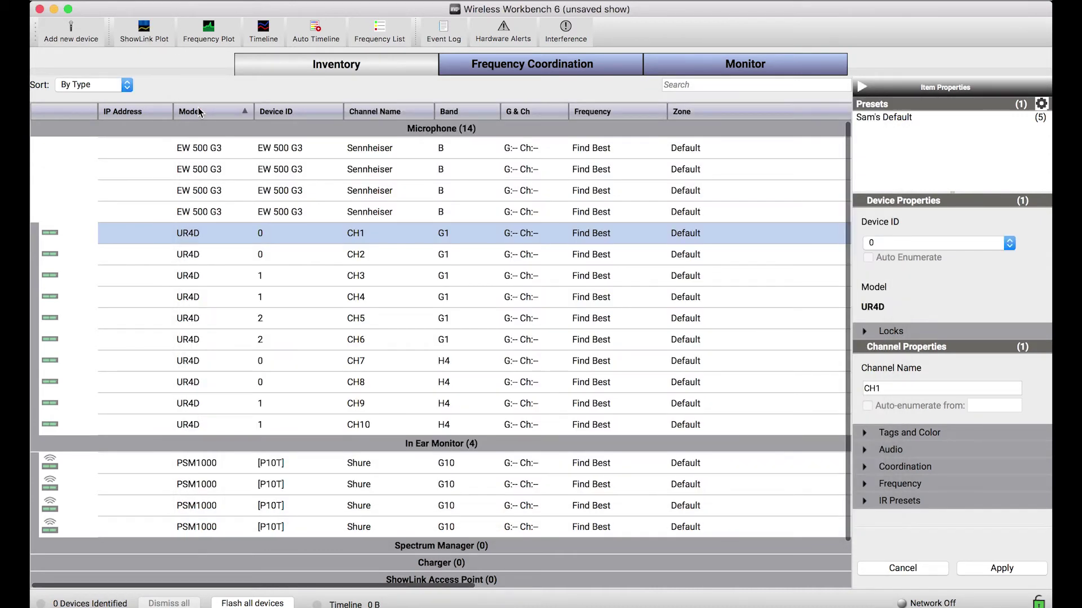
- Save the show with Cmd+S under the file name GREEN_BAY_PRESHOW_CONFIG
{"action": "key", "text": "super+s"}
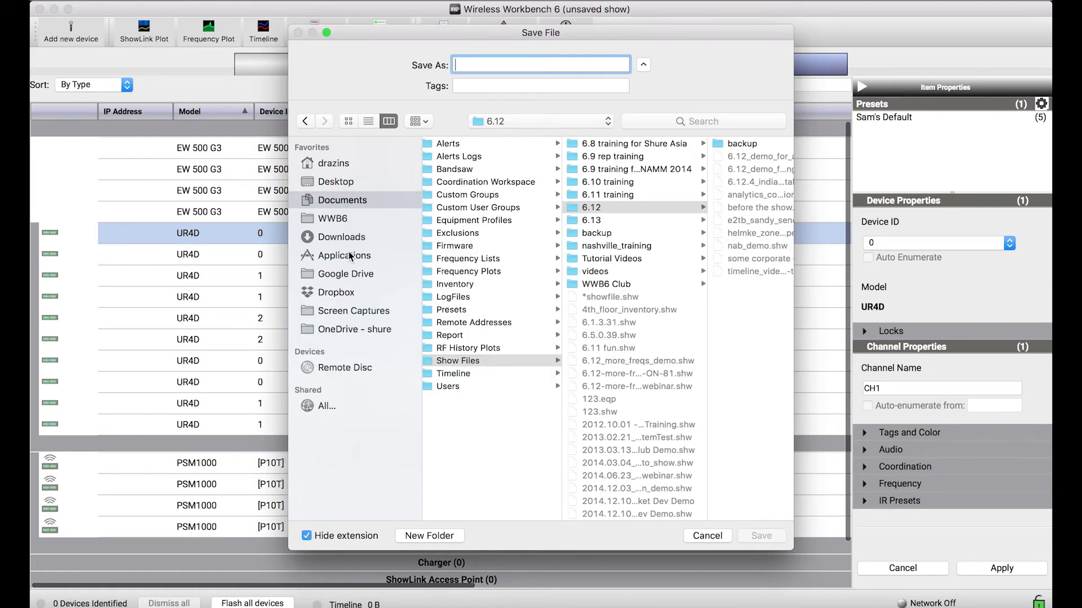
{"action": "type", "text": "GREEN_"}
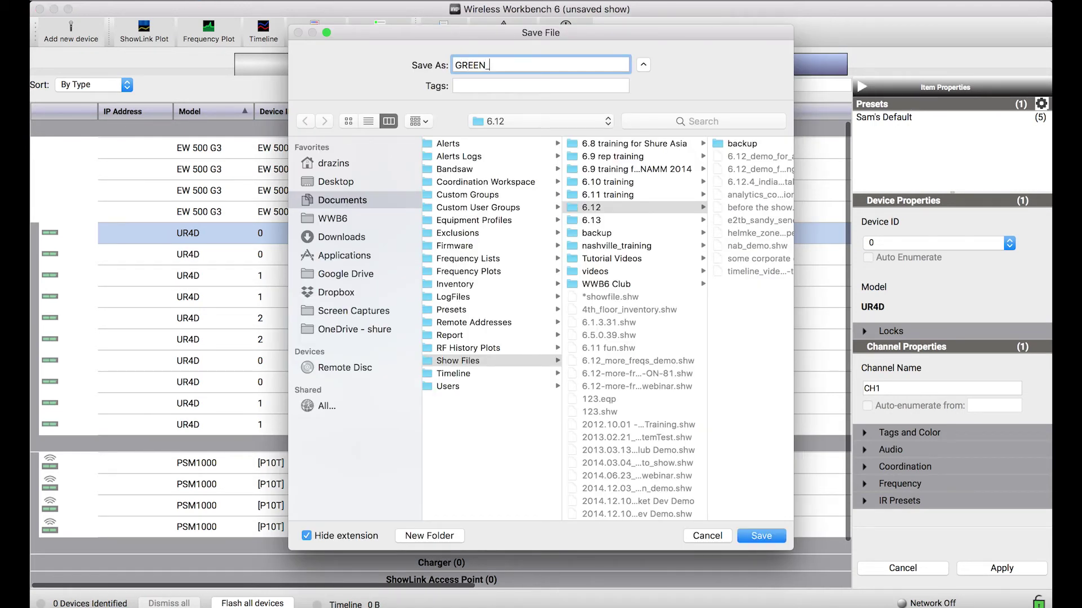
{"action": "type", "text": "BAY_PRESHOW_CONI"}
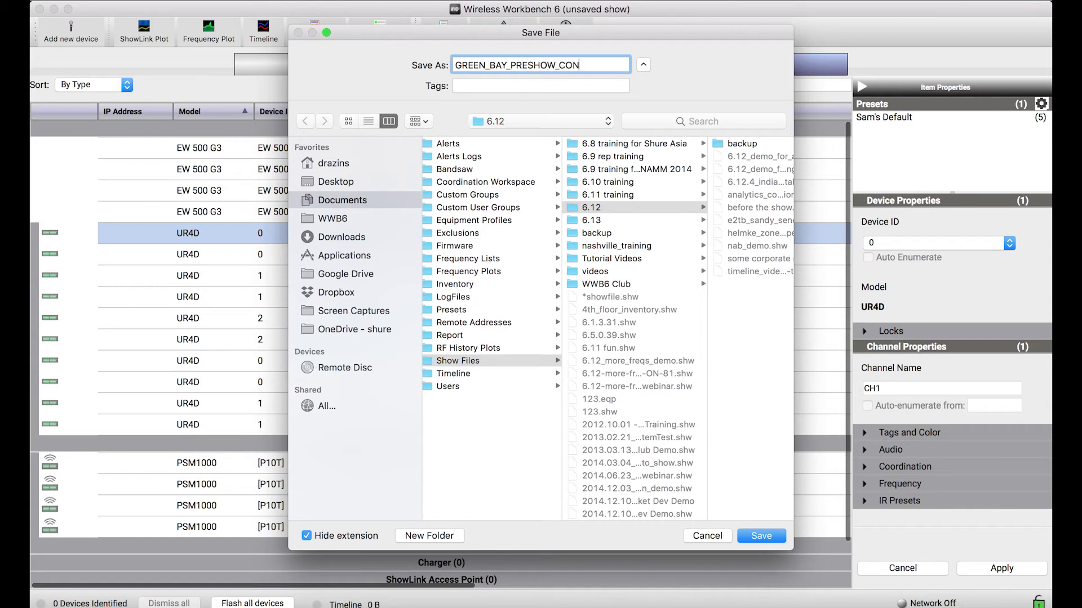
{"action": "key", "text": "BackSpace"}
{"action": "type", "text": "FIG"}
{"action": "key", "text": "Return"}
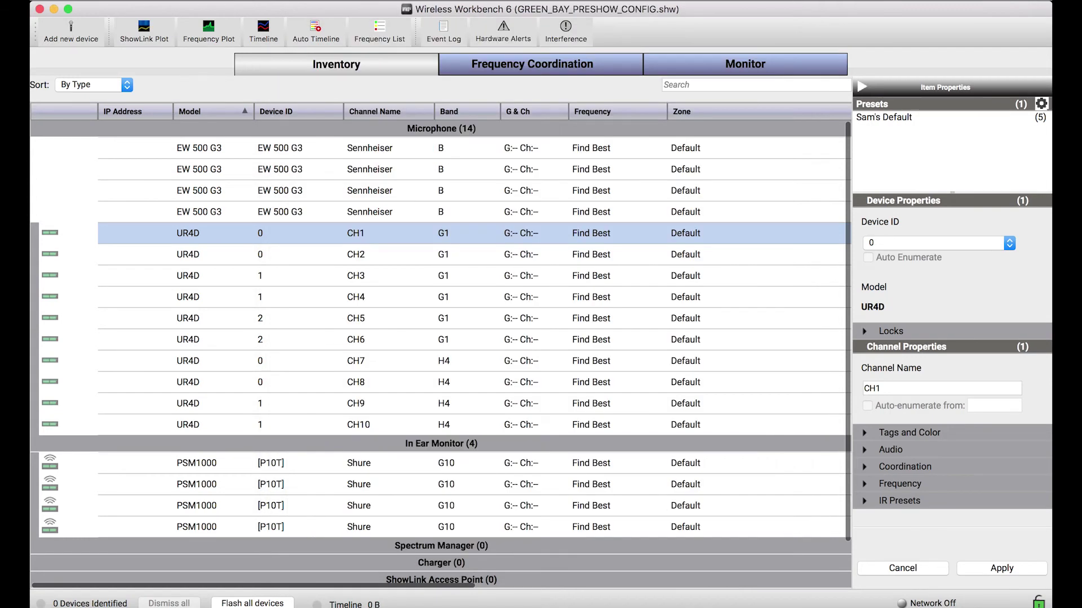